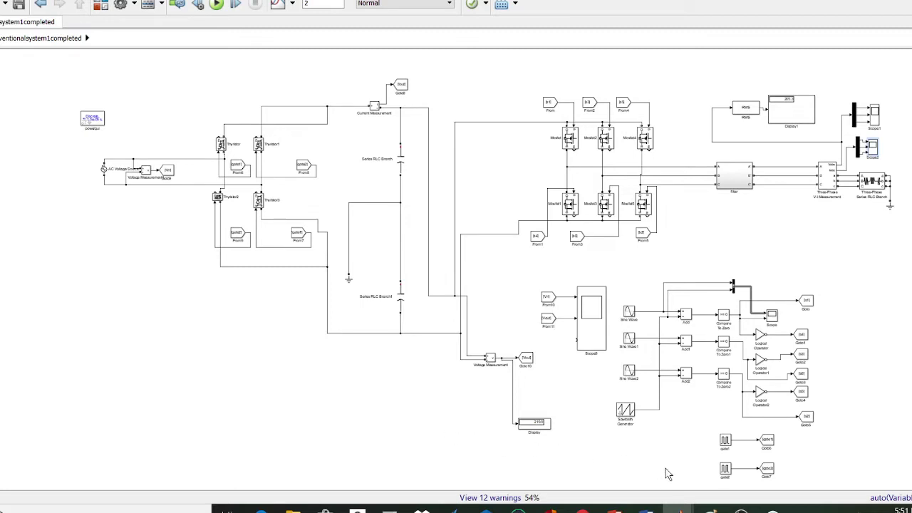
- Bring up Scope2 and zoom its time axis to roughly 1.8–1.91 s
mouse_move(681, 507)
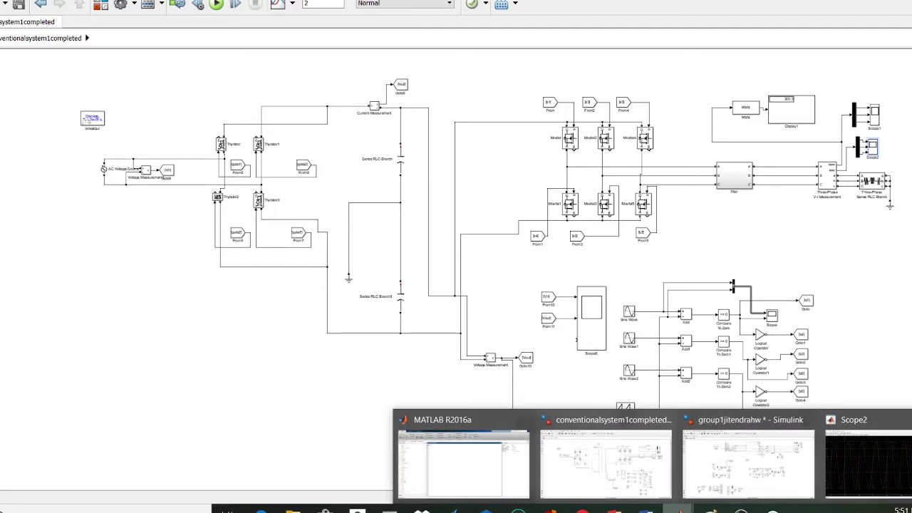
click(880, 473)
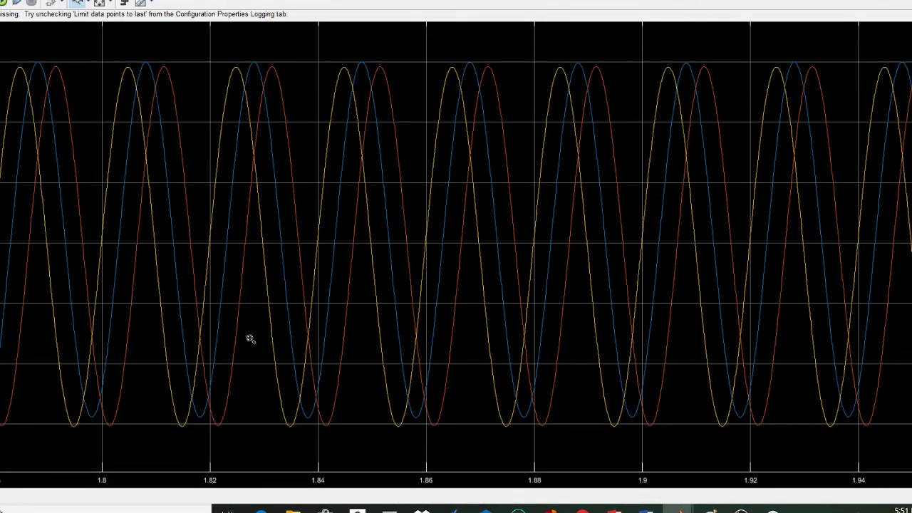
click(301, 84)
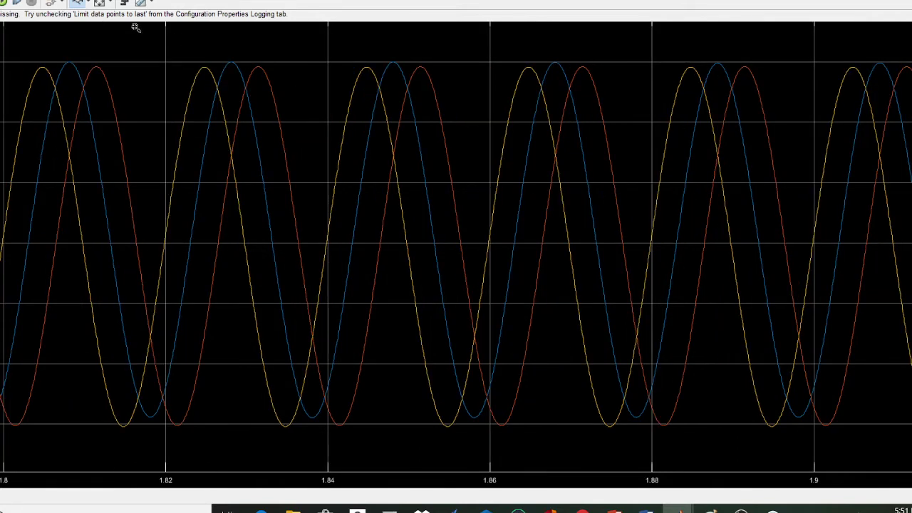
click(79, 4)
right_click(307, 99)
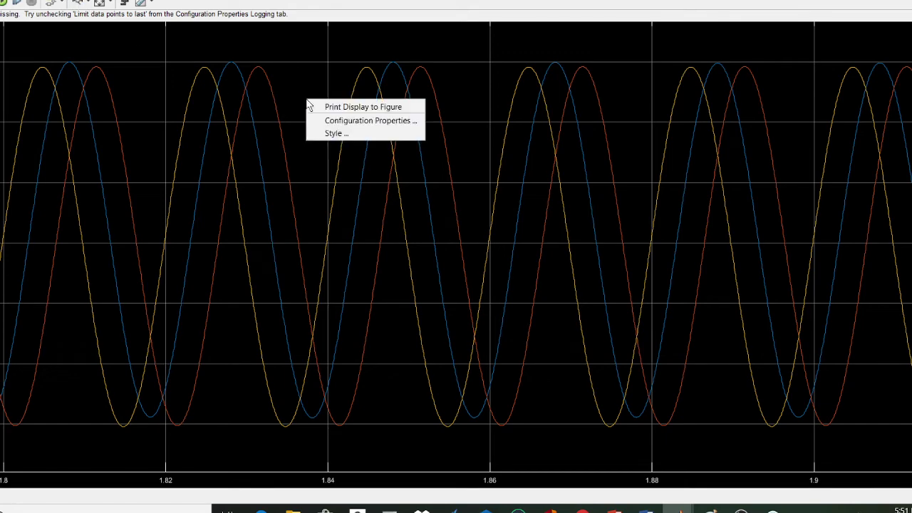
- Set Scope2's figure and axes backgrounds to white with black axes and grid, and apply
click(334, 135)
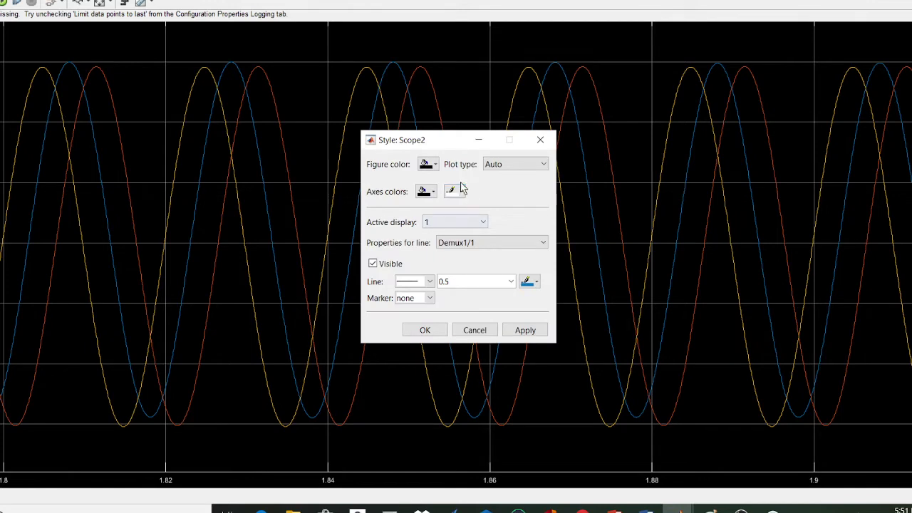
click(436, 166)
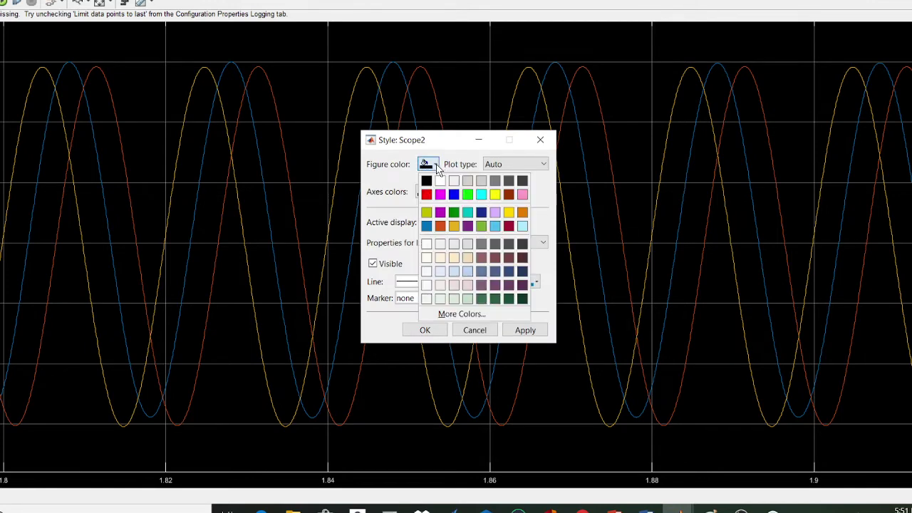
click(441, 183)
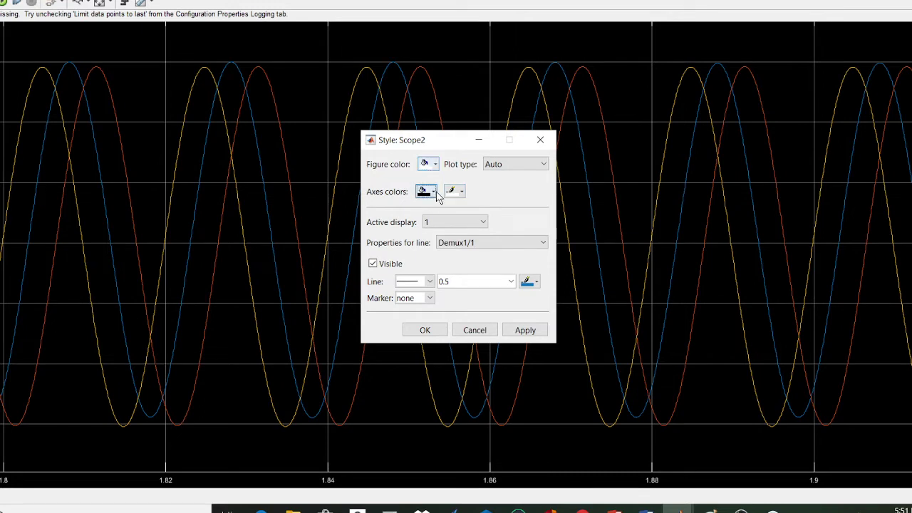
click(436, 192)
click(437, 208)
click(461, 192)
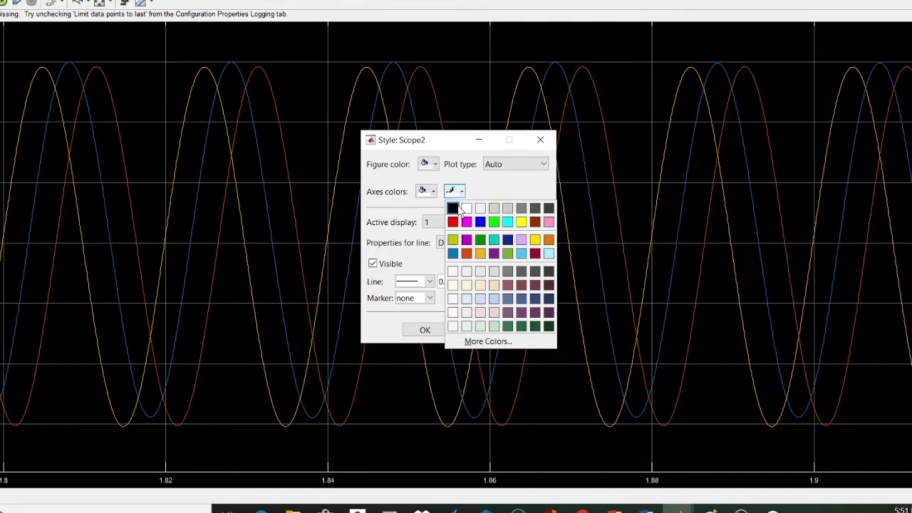
click(453, 208)
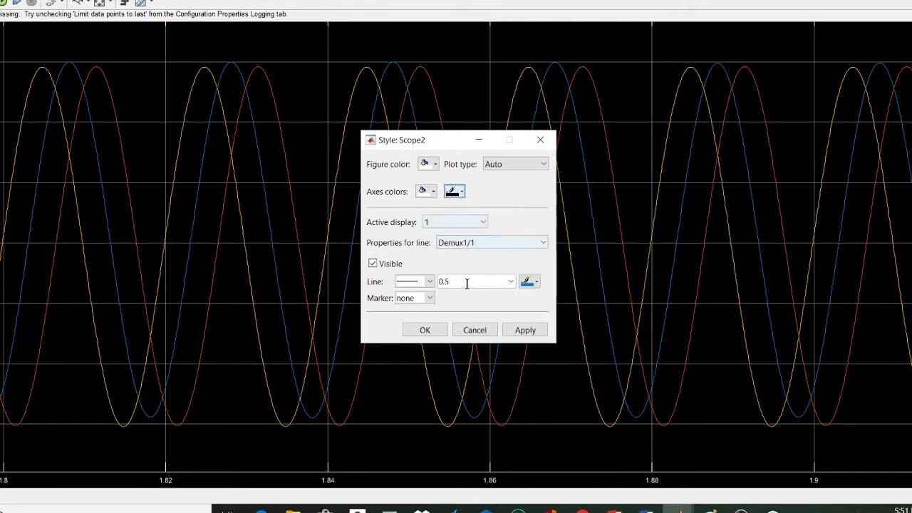
click(526, 331)
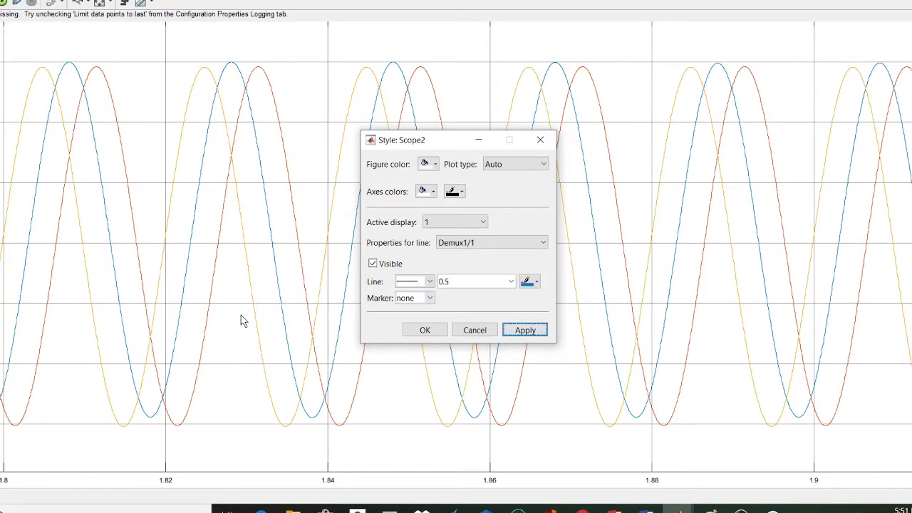
click(539, 141)
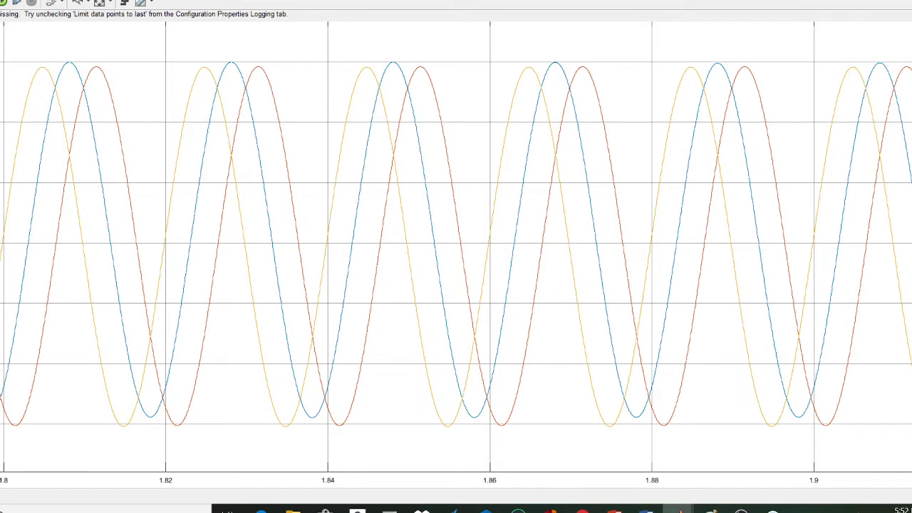
- Print the scope display to a MATLAB figure, docked with plot tools shown
click(8, 2)
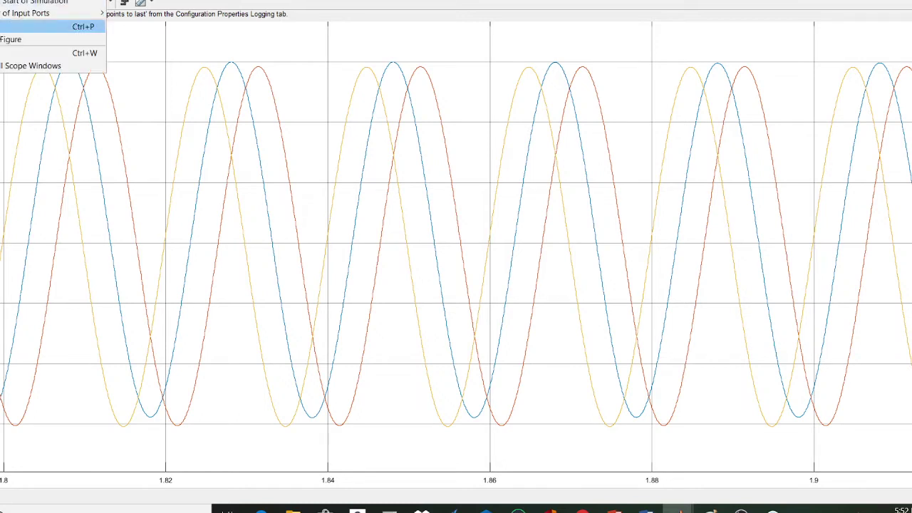
click(25, 44)
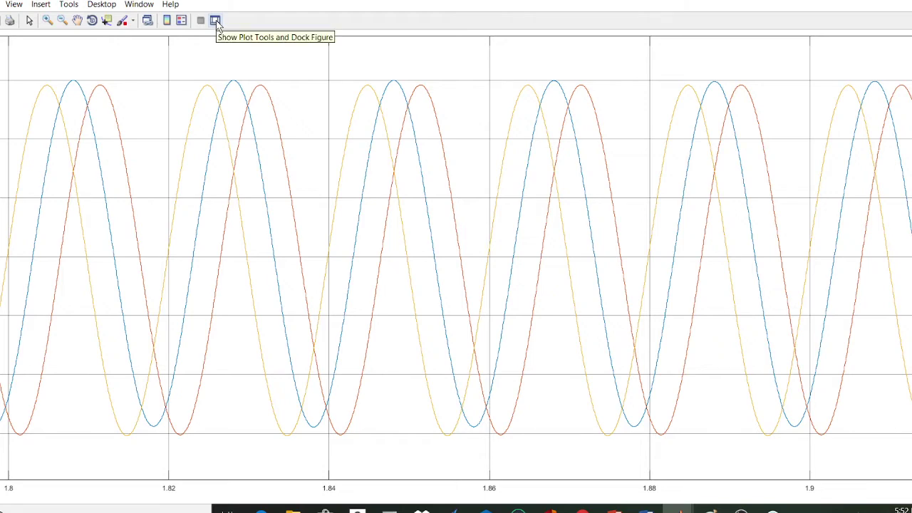
click(215, 21)
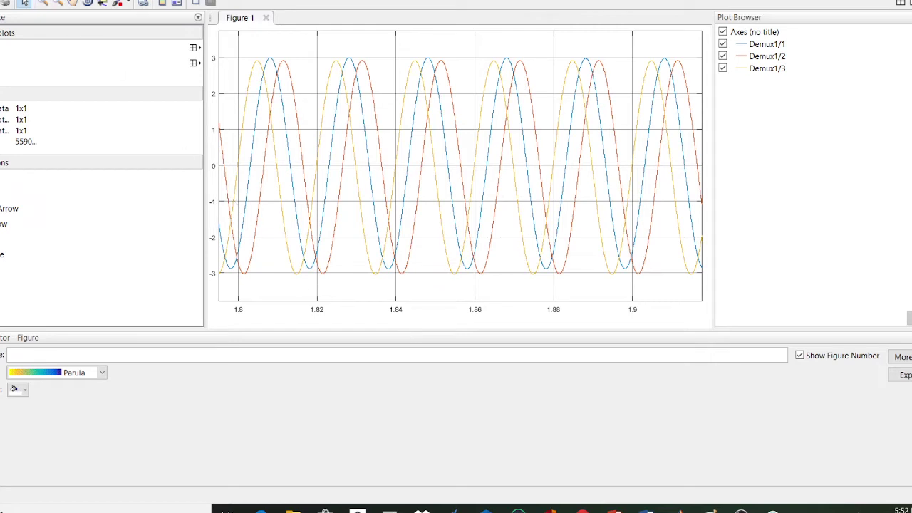
- Label the x-axis 'time'
click(25, 3)
click(53, 12)
text(time)
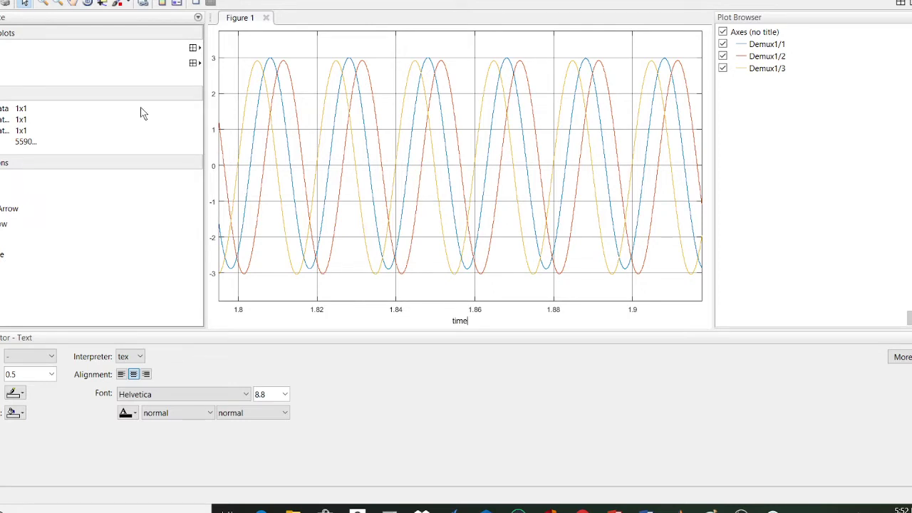
- Label the y-axis 'voltage', correcting the typo
click(29, 0)
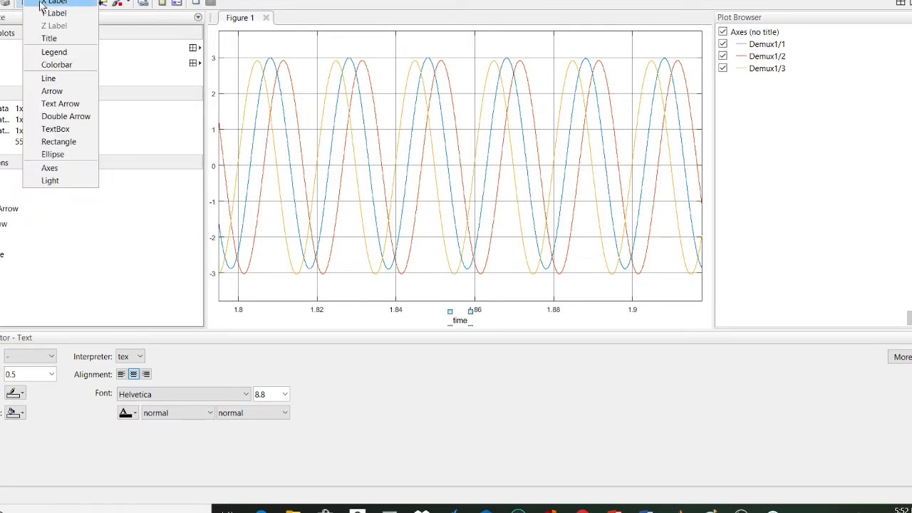
click(53, 13)
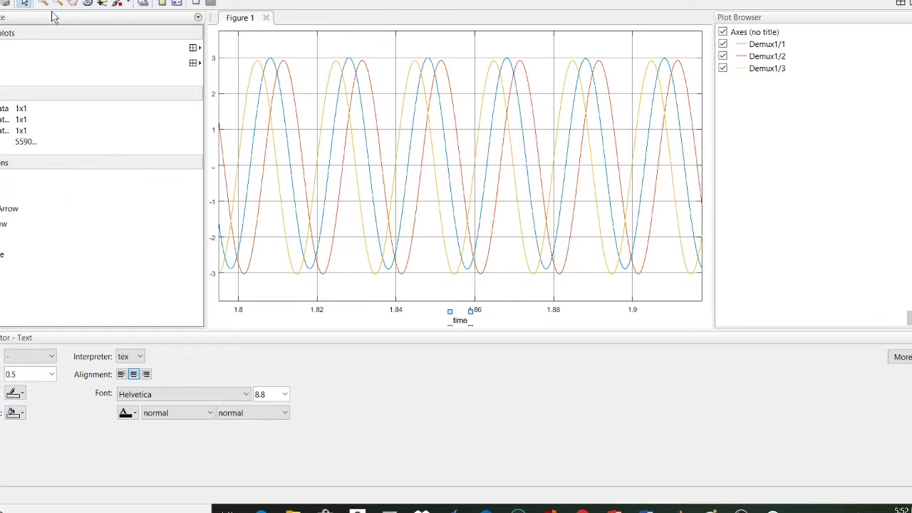
text(voltage)
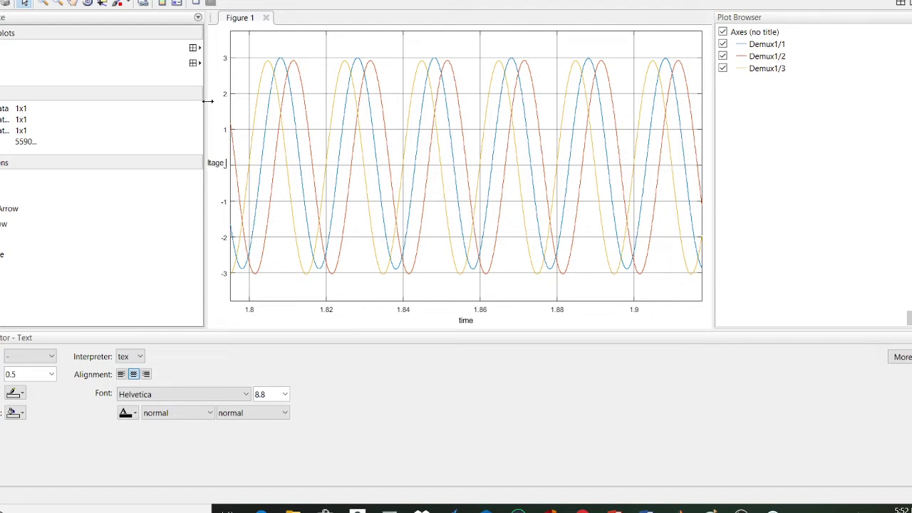
key(Left)
key(BackSpace)
key(BackSpace)
key(BackSpace)
text(atge)
click(341, 381)
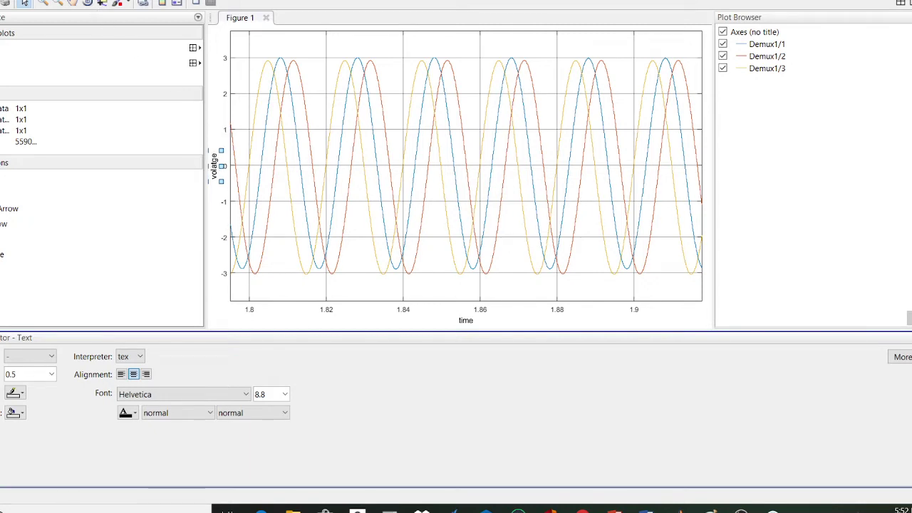
click(57, 2)
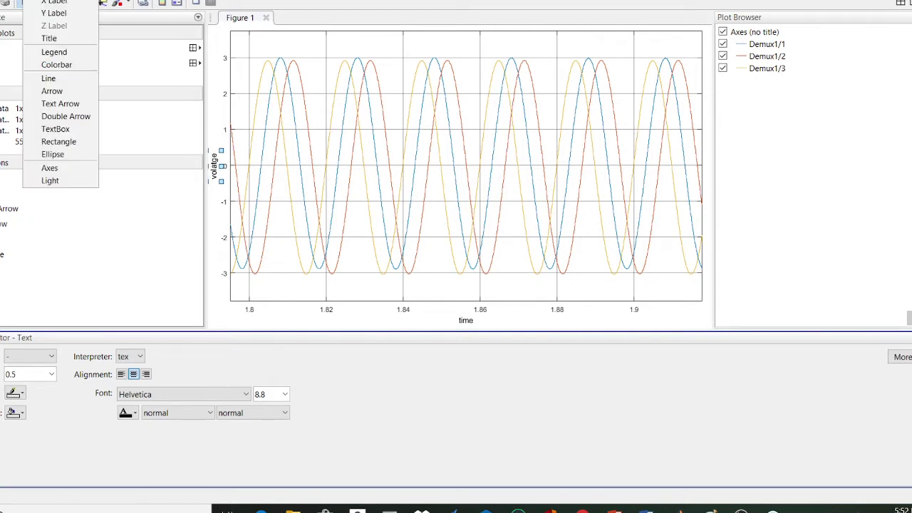
- Add the title 'voltage waveform' above the plot
click(61, 37)
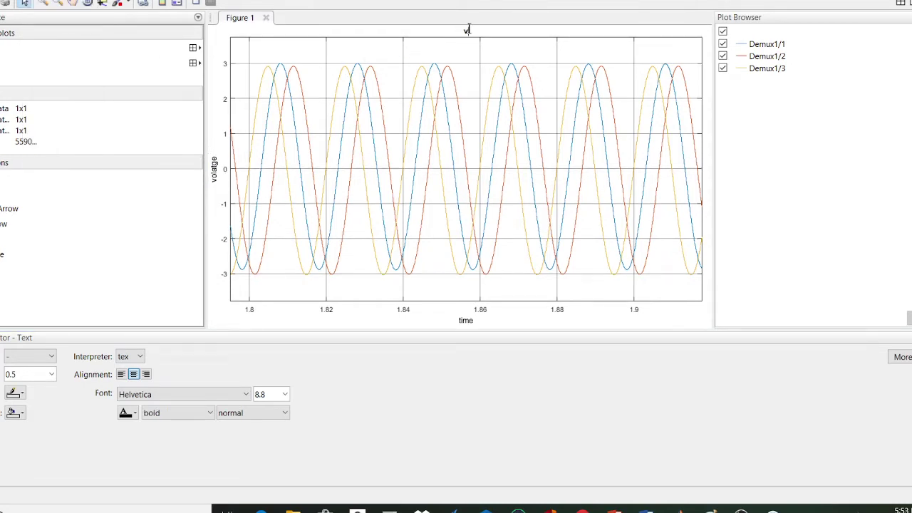
text(voltage waveform)
click(258, 112)
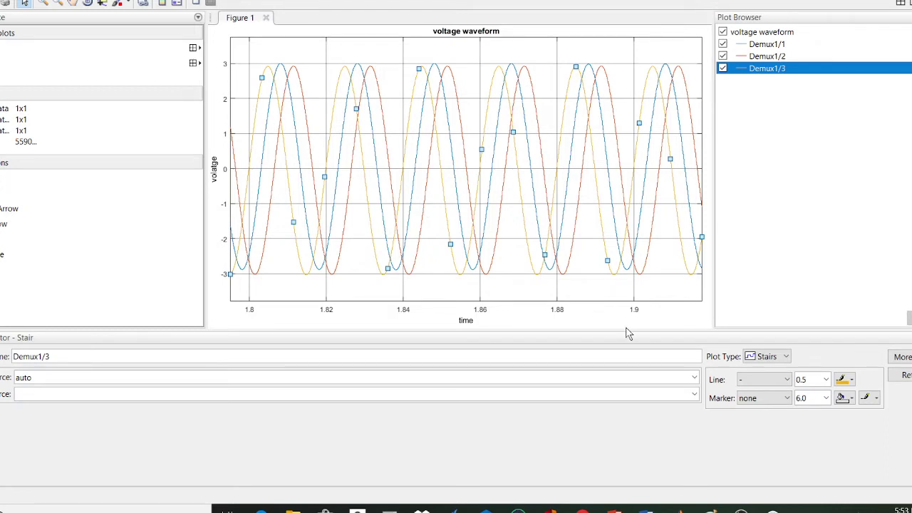
- Thicken the yellow Demux1/3 and blue Demux1/1 curves to line width 1.0
click(826, 382)
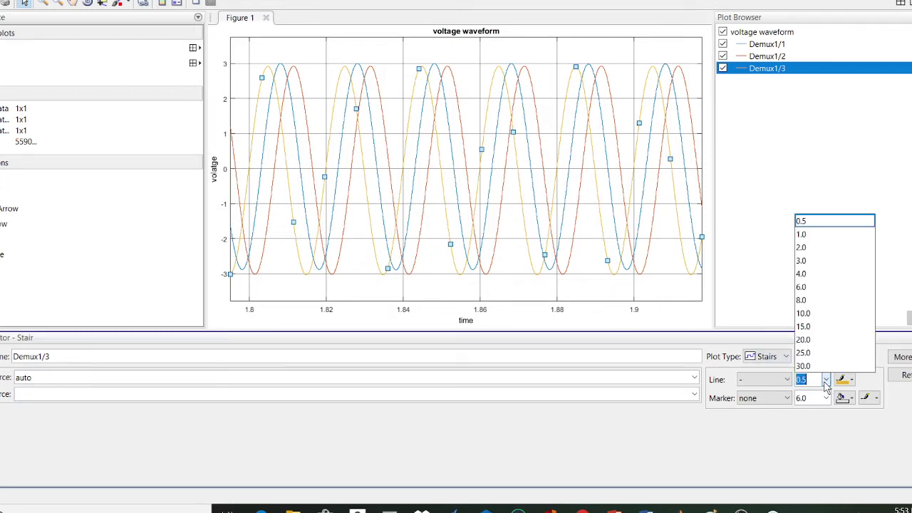
click(802, 236)
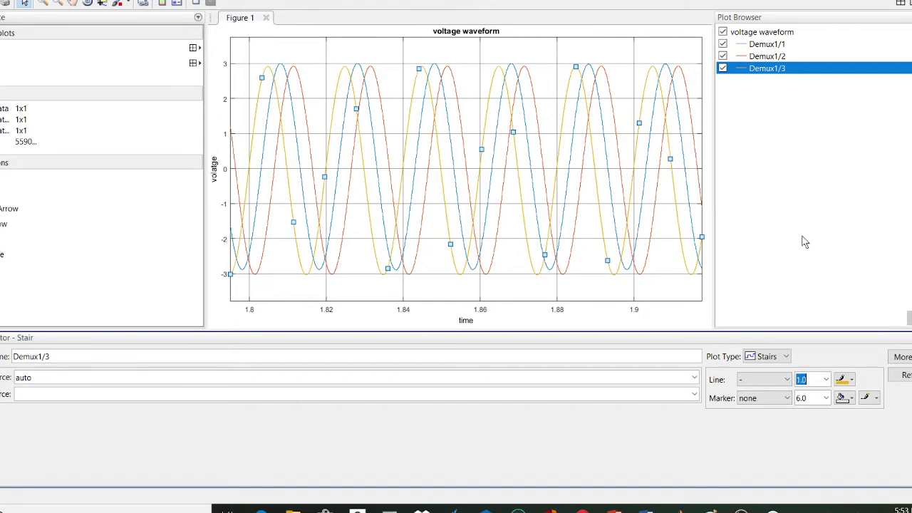
click(270, 118)
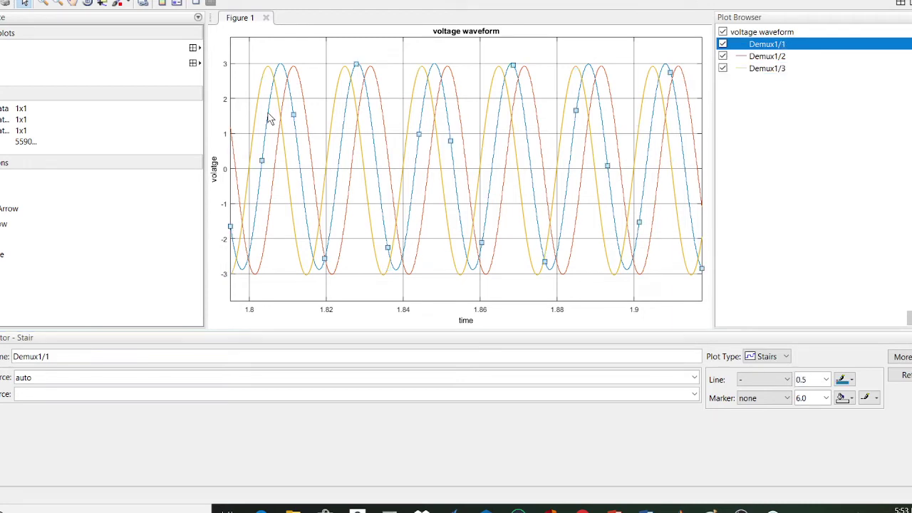
click(825, 385)
click(826, 384)
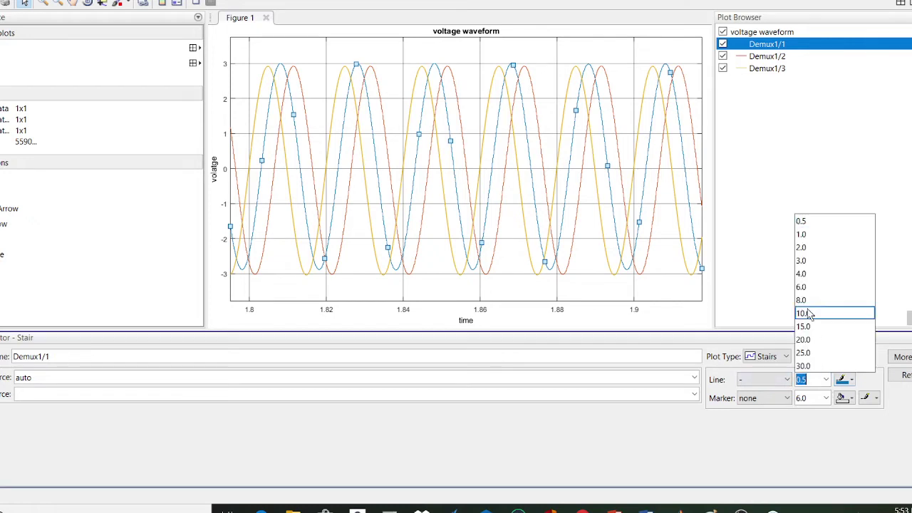
click(802, 236)
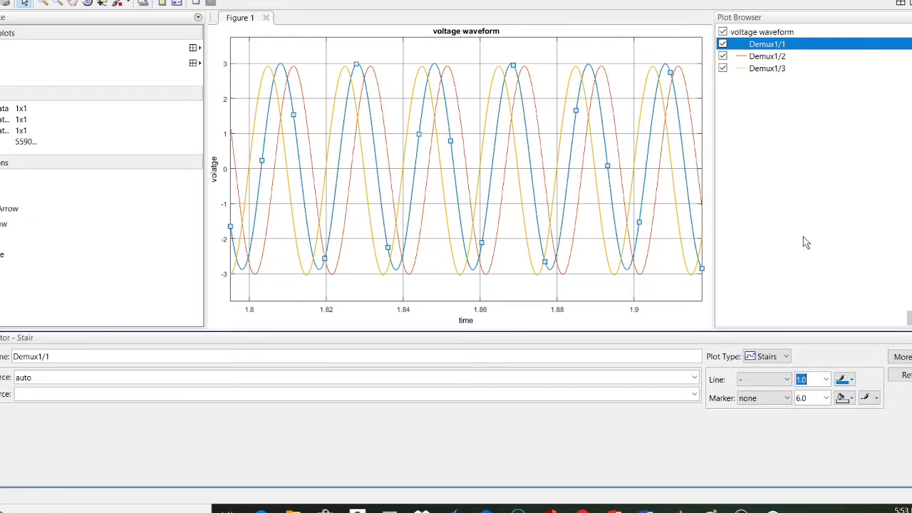
- Make the Demux1/2 curve black with line width 1.0
click(307, 111)
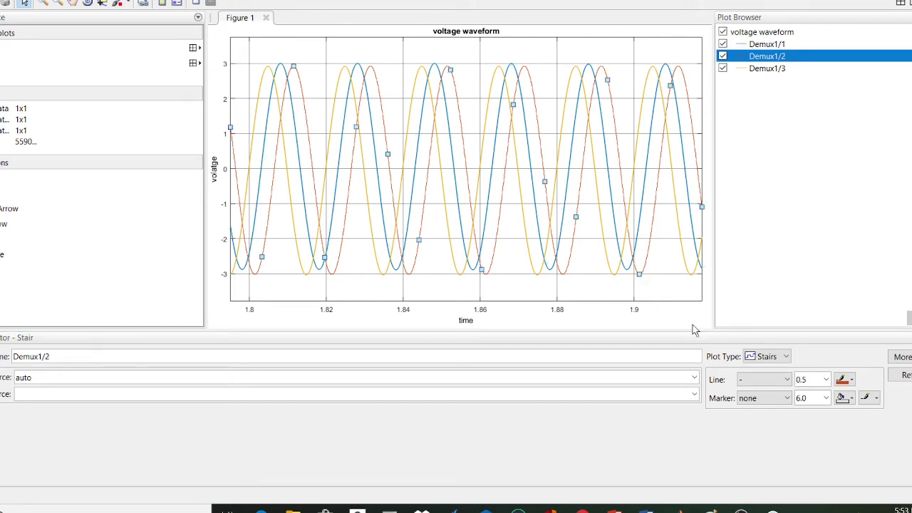
click(852, 380)
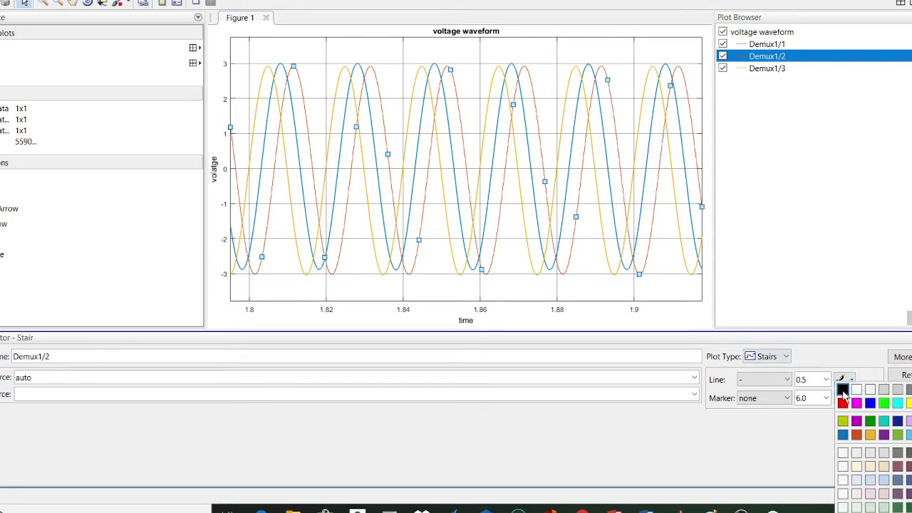
click(843, 391)
click(826, 379)
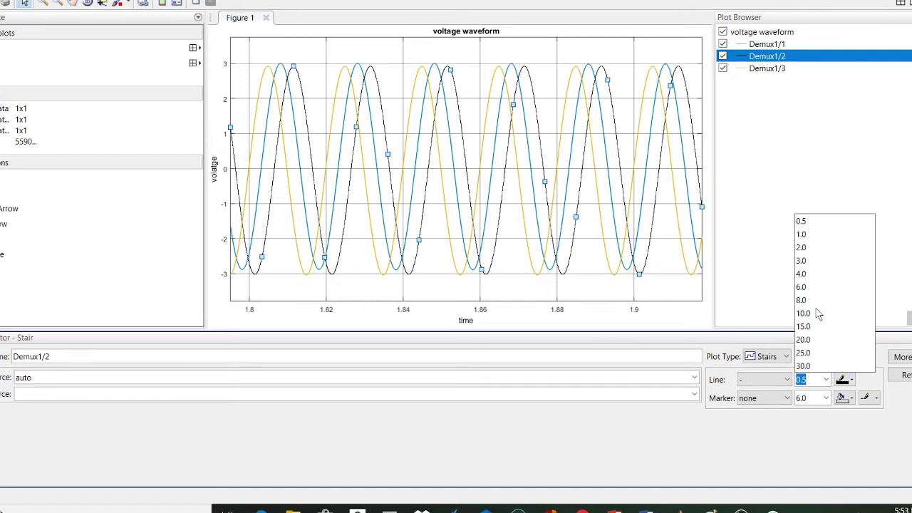
click(811, 236)
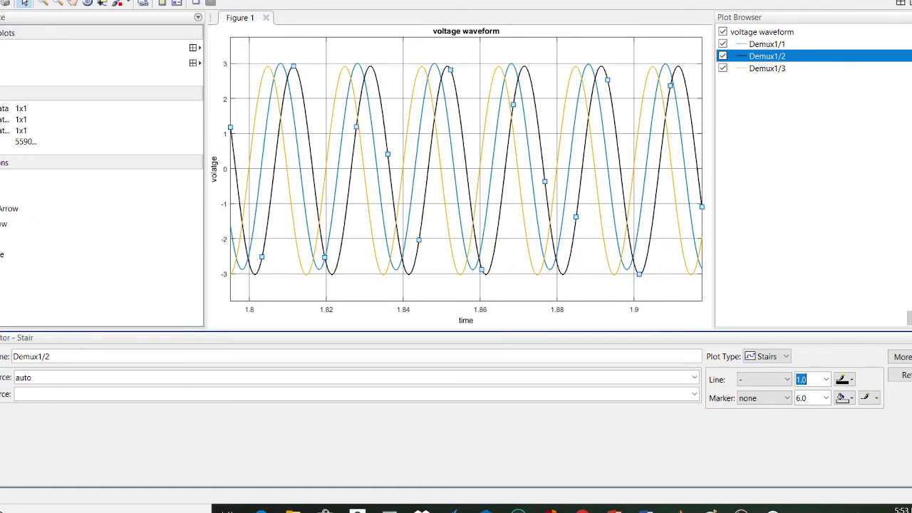
click(7, 1)
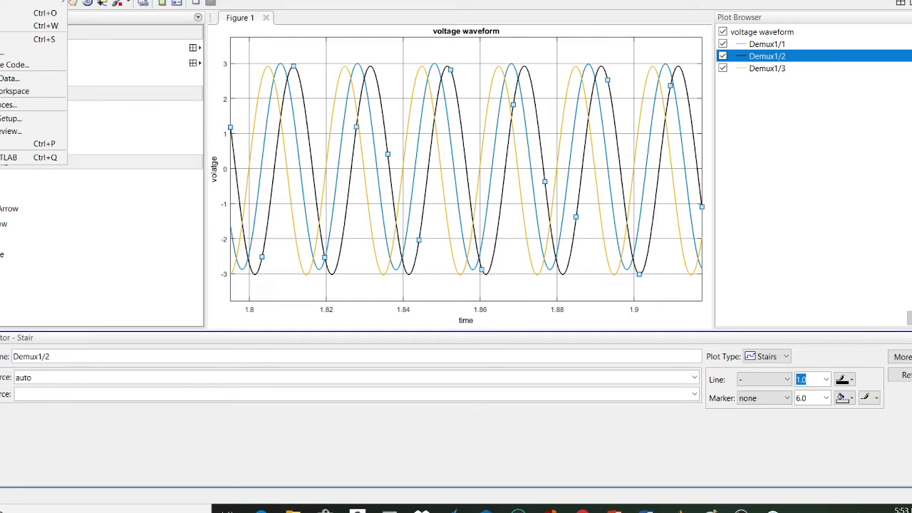
- Set the Export Setup rendering resolution to 300 dpi and apply it to the figure
click(9, 120)
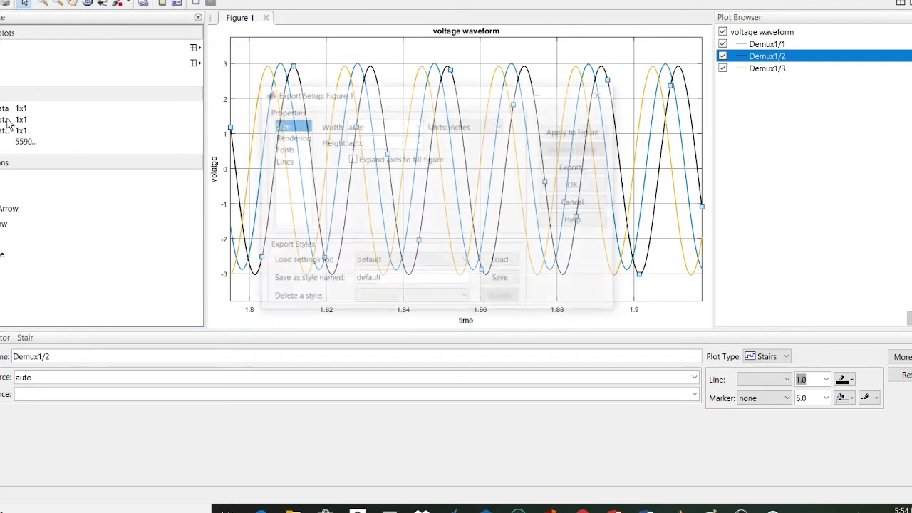
click(291, 136)
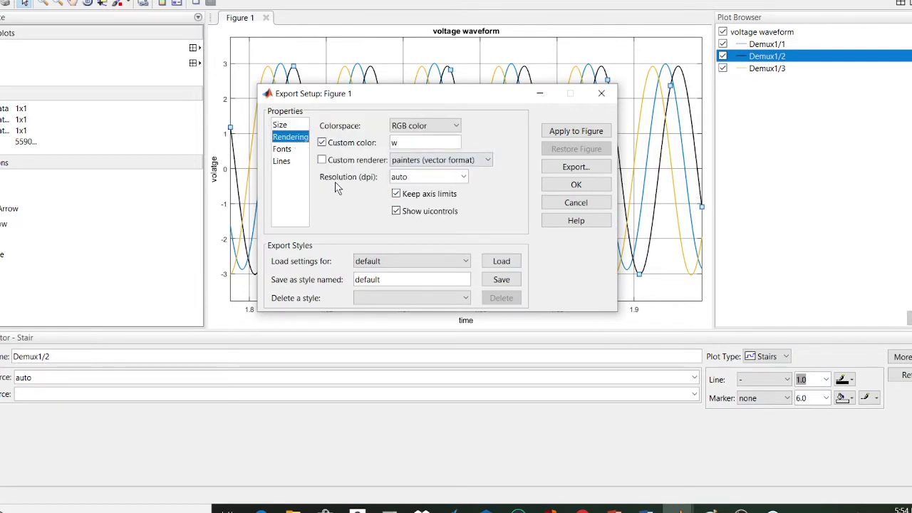
click(463, 182)
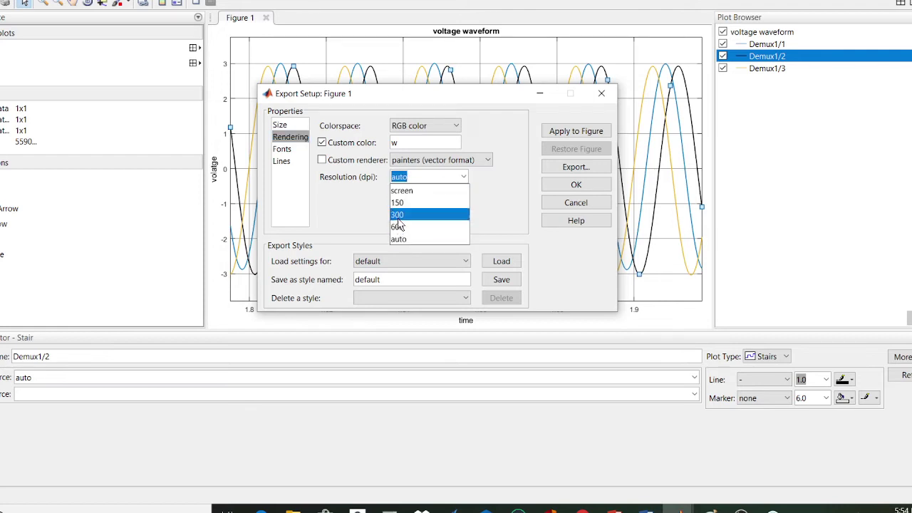
click(401, 216)
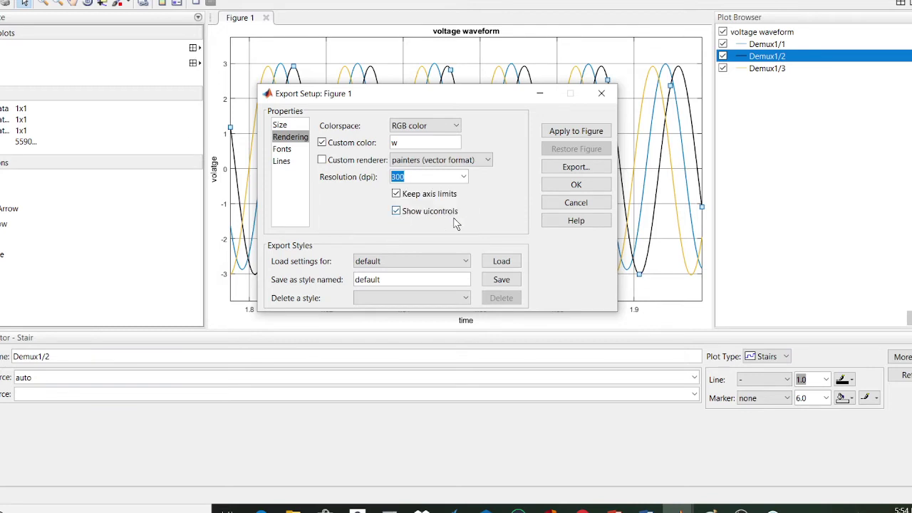
click(581, 134)
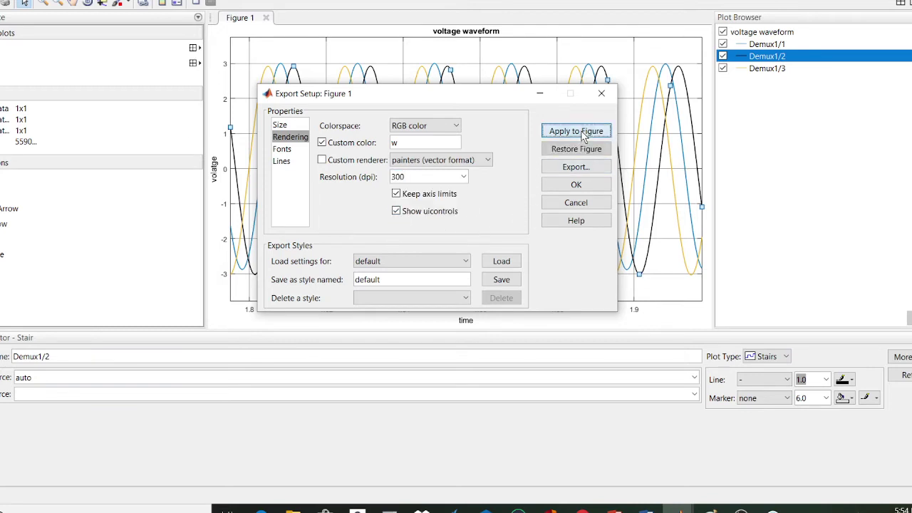
click(602, 94)
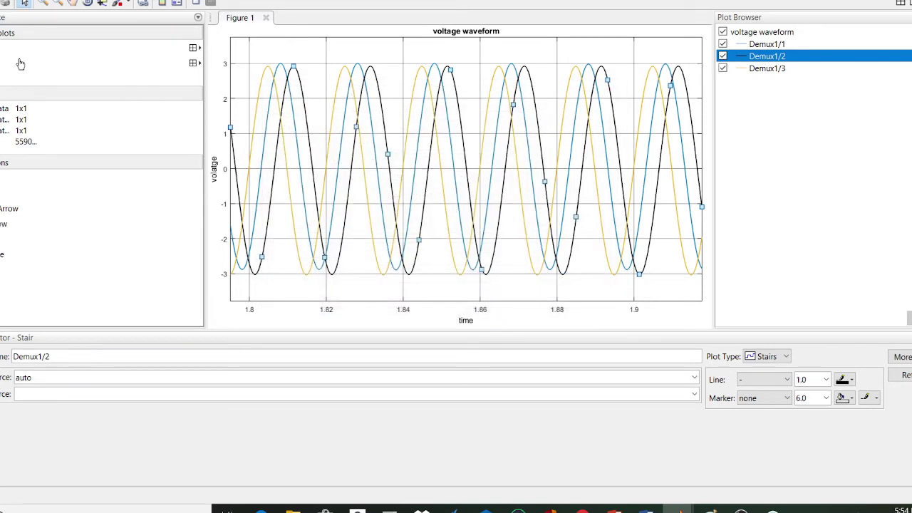
- Save the figure to the Desktop as uncompressed TIFF image 'waveform'
key(alt+f)
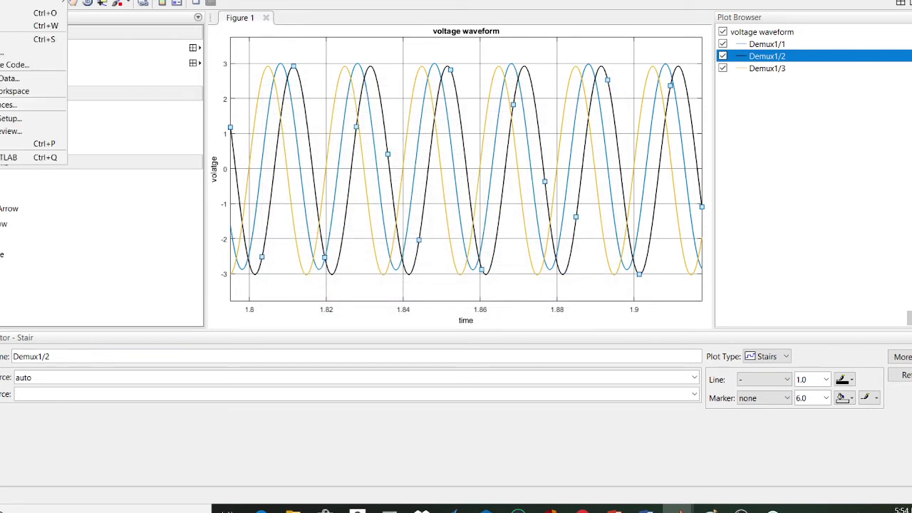
click(3, 53)
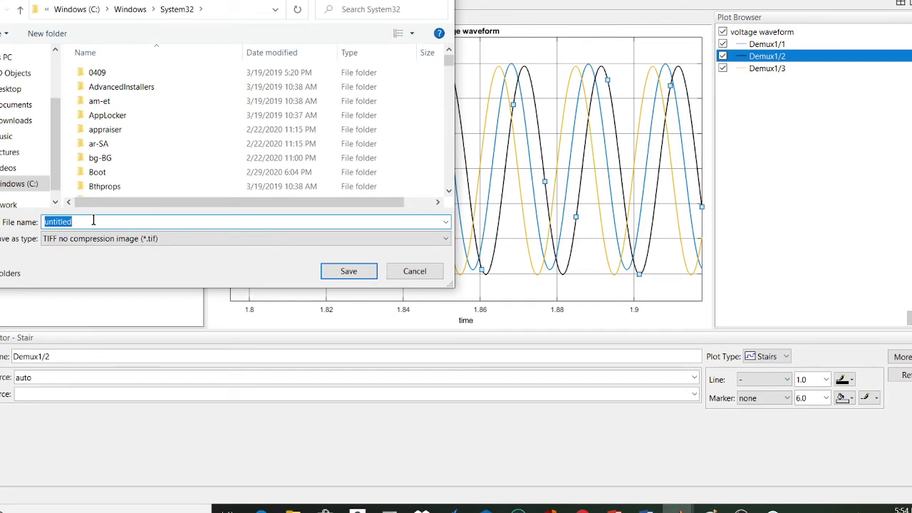
text(waveform)
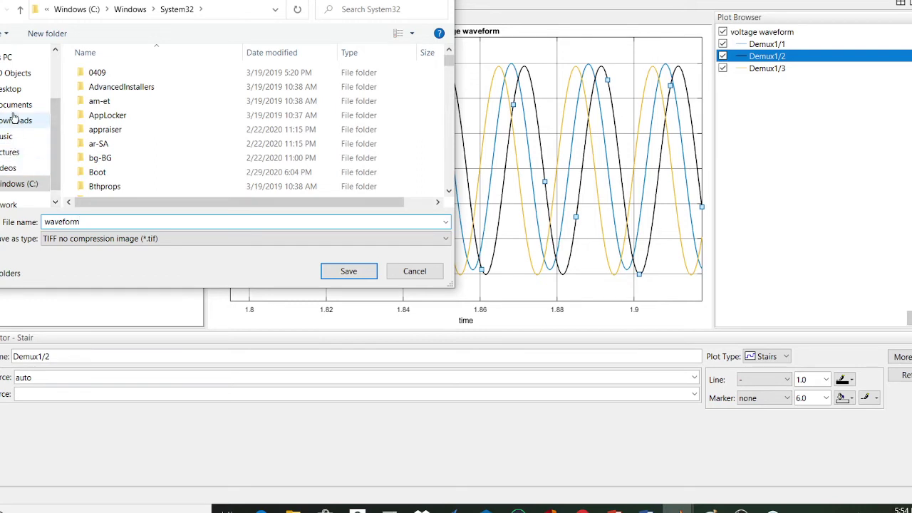
click(11, 91)
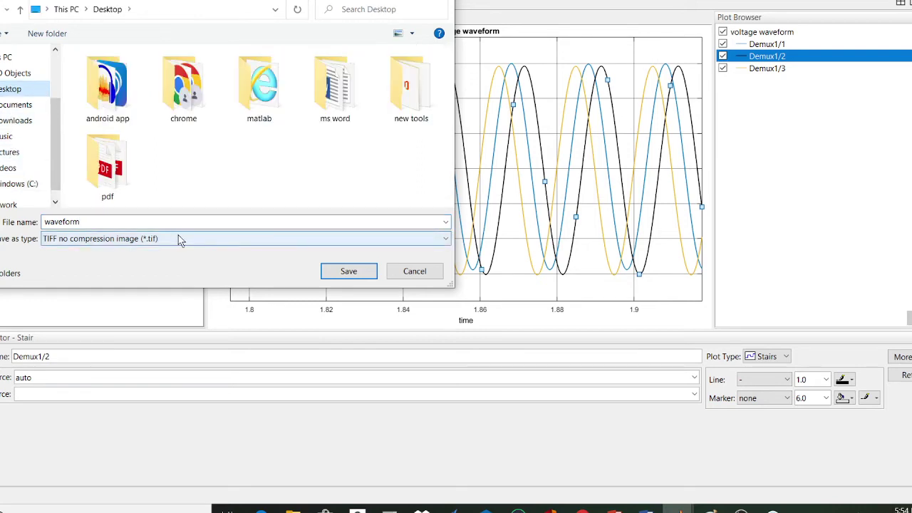
click(199, 241)
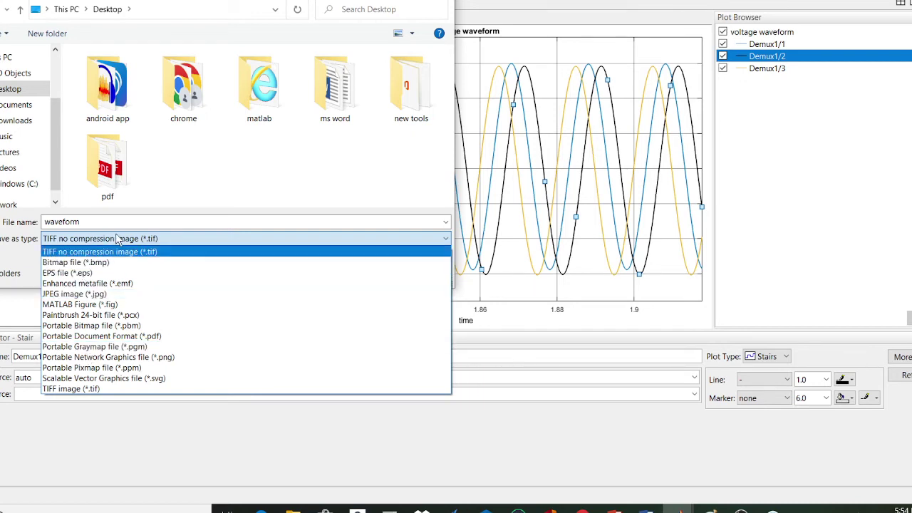
click(157, 238)
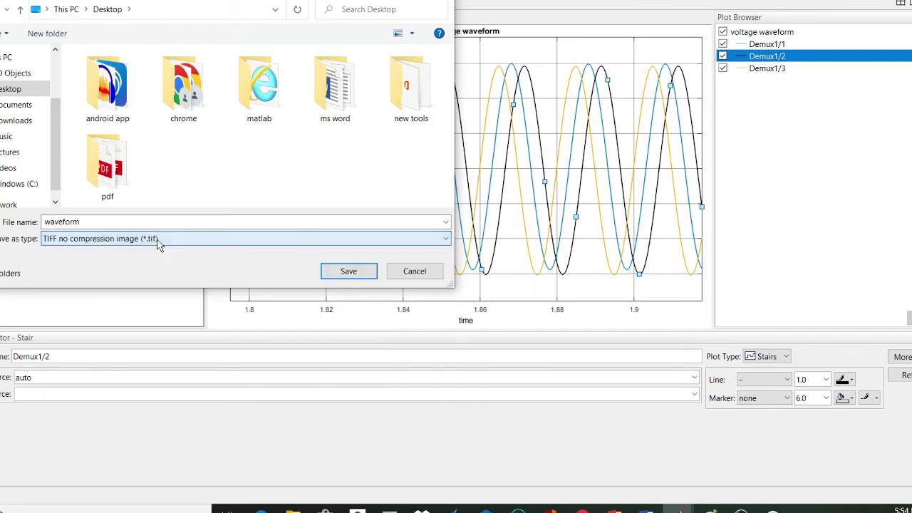
click(348, 273)
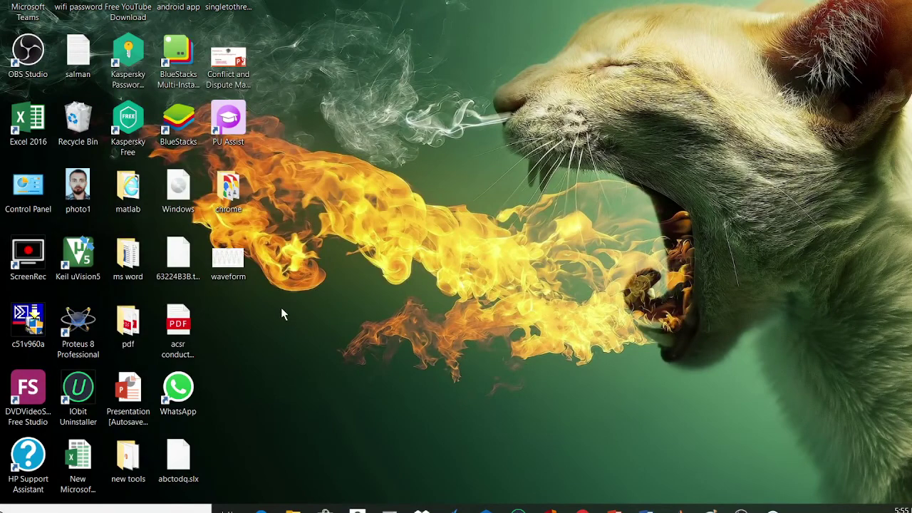
- Open the waveform TIFF from the desktop in Windows Photo Viewer to check it
double_click(228, 262)
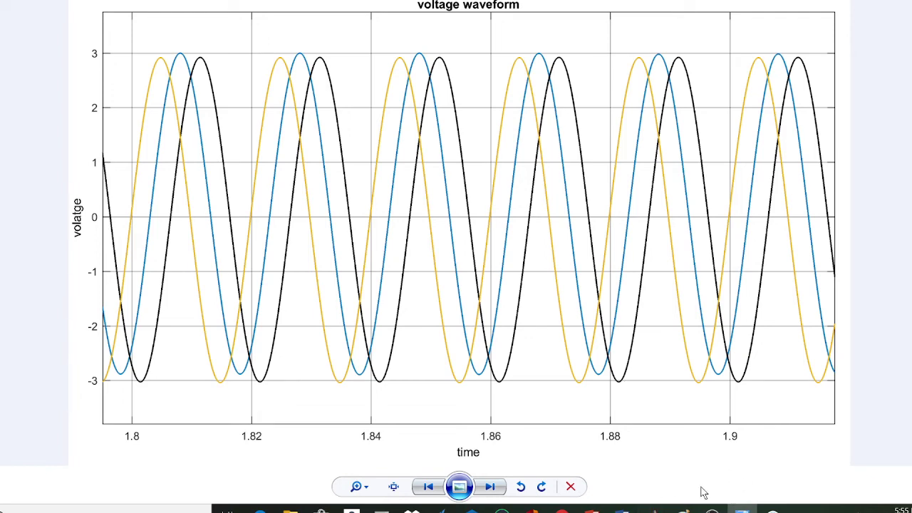
- Save Figure 1 to the Desktop as JPEG image 'waveform1' and close the photo viewer
mouse_move(672, 507)
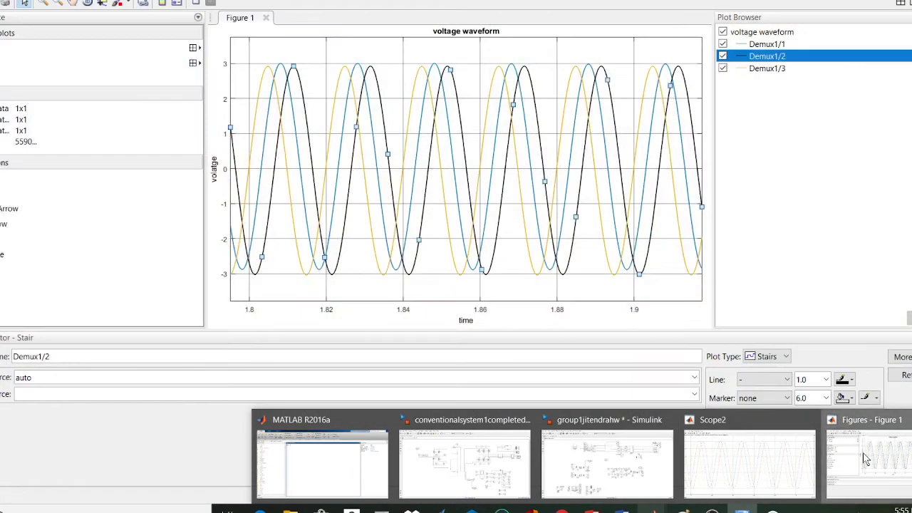
click(866, 459)
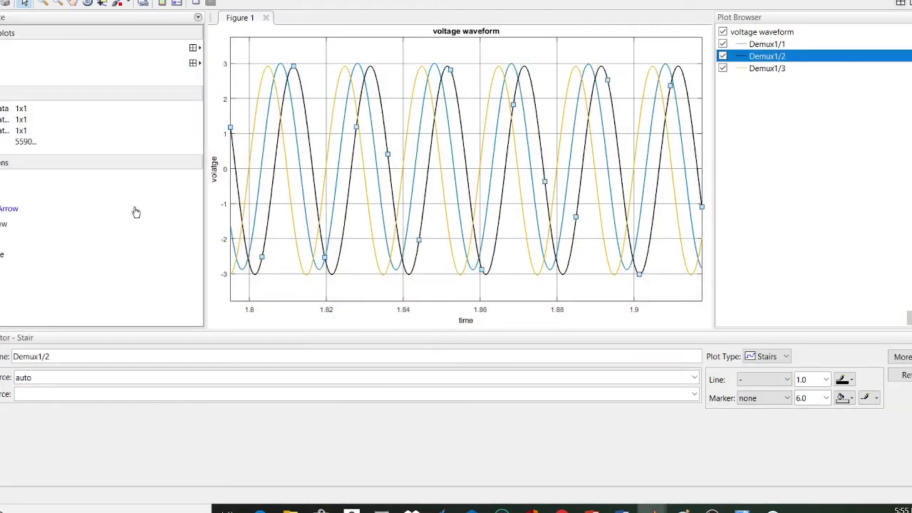
click(6, 0)
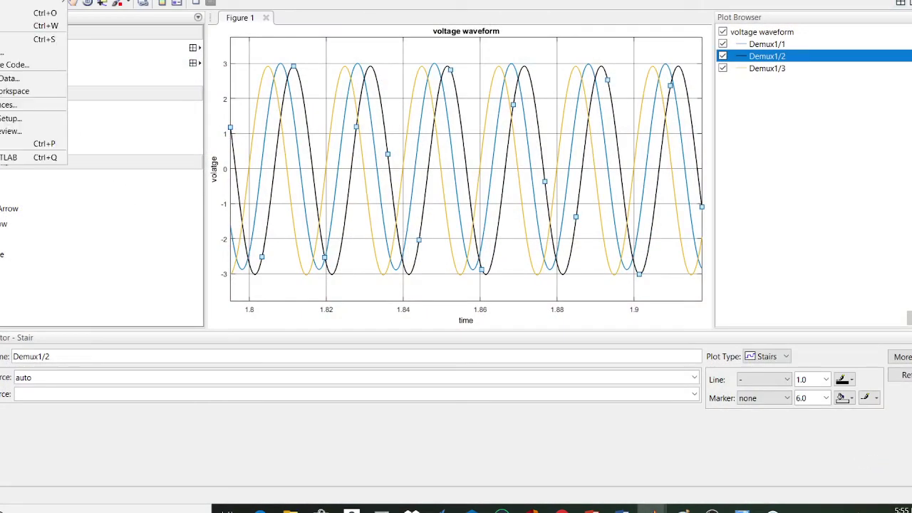
click(8, 51)
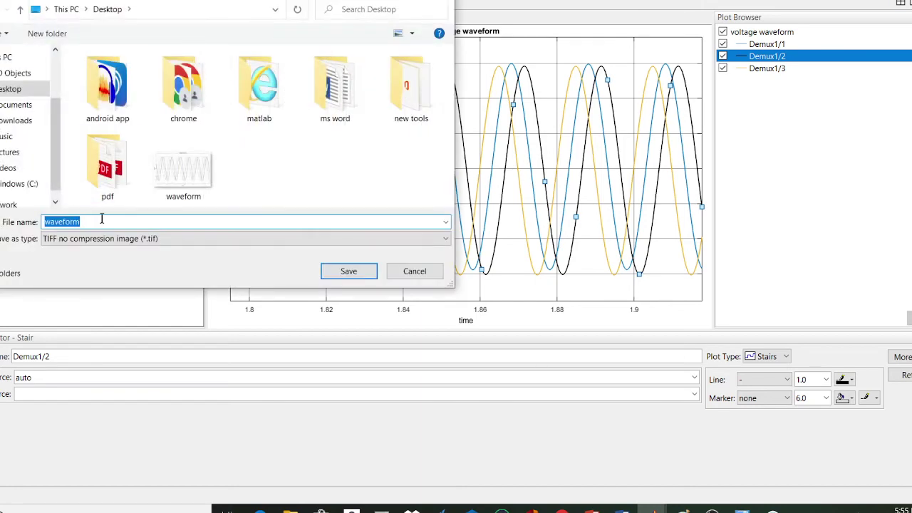
click(173, 240)
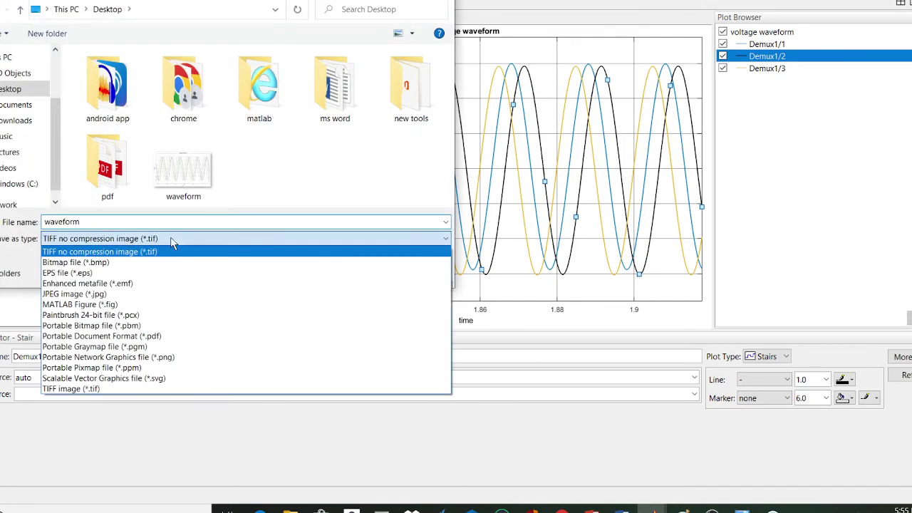
click(95, 294)
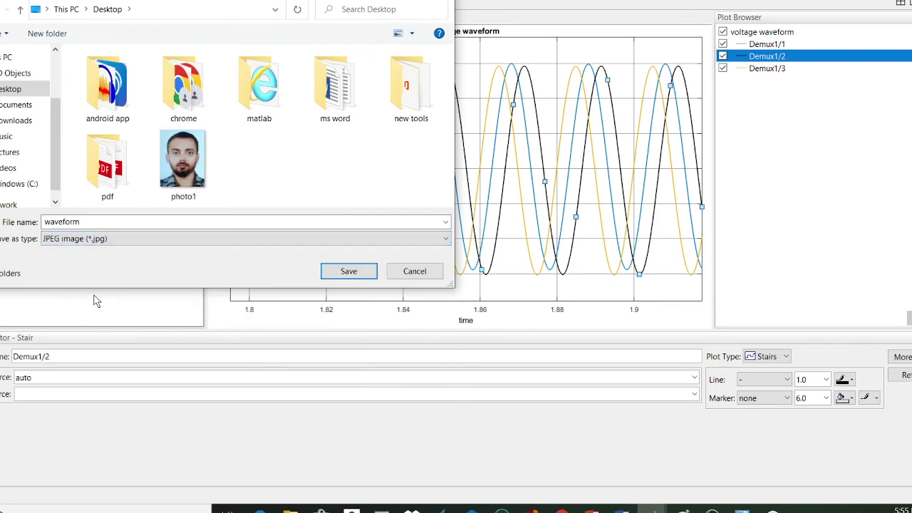
double_click(97, 221)
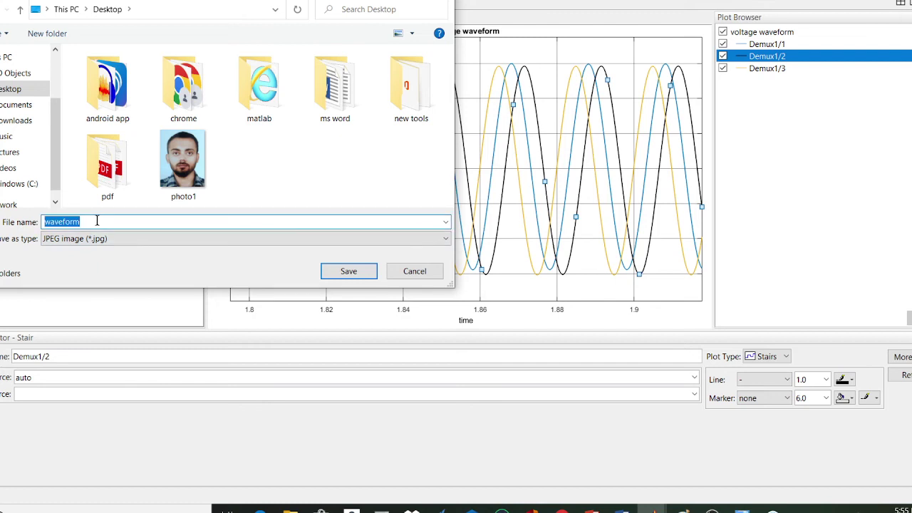
click(97, 221)
click(350, 276)
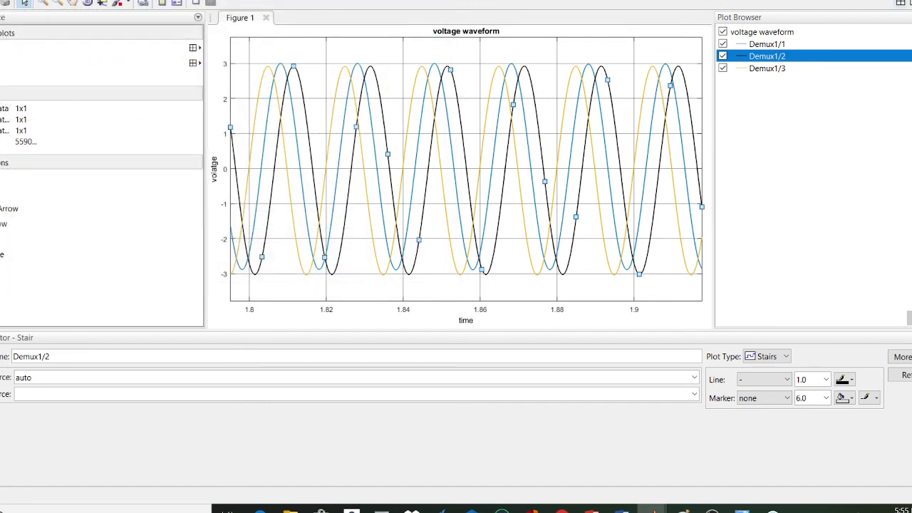
key(alt+Tab)
key(super+d)
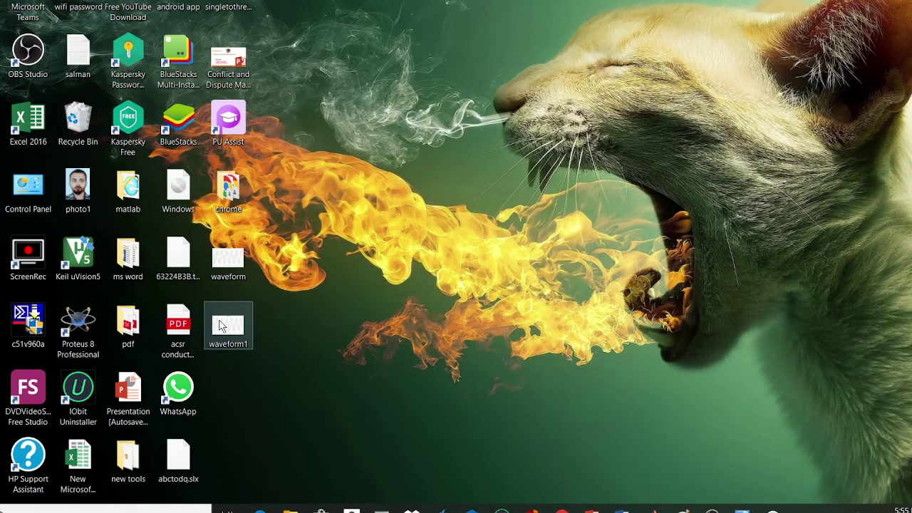
- Preview the waveform1 JPEG in Windows Photos, close it, and return to the Scope2 three-phase plot
double_click(228, 328)
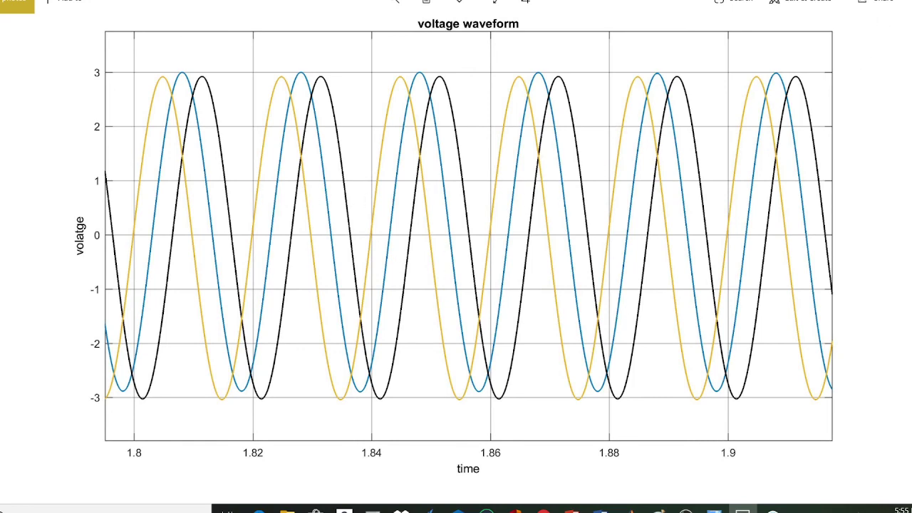
click(899, 1)
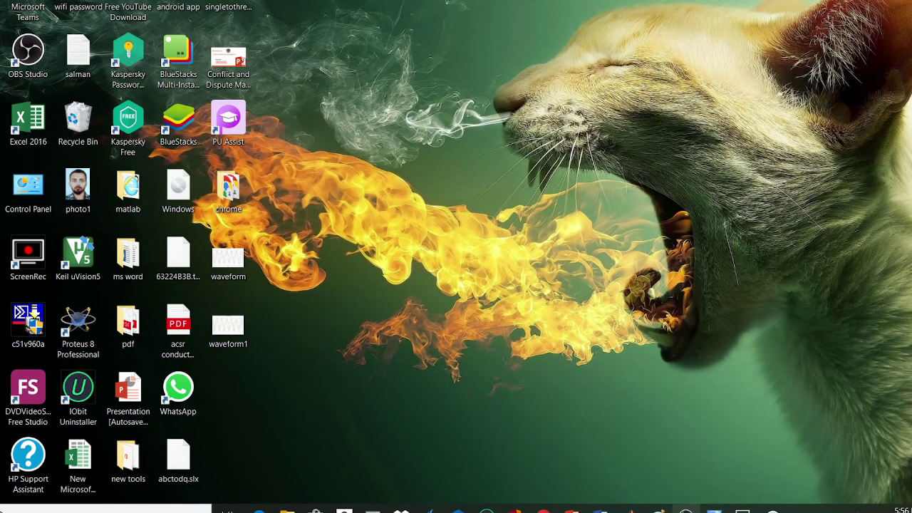
mouse_move(686, 508)
mouse_move(631, 509)
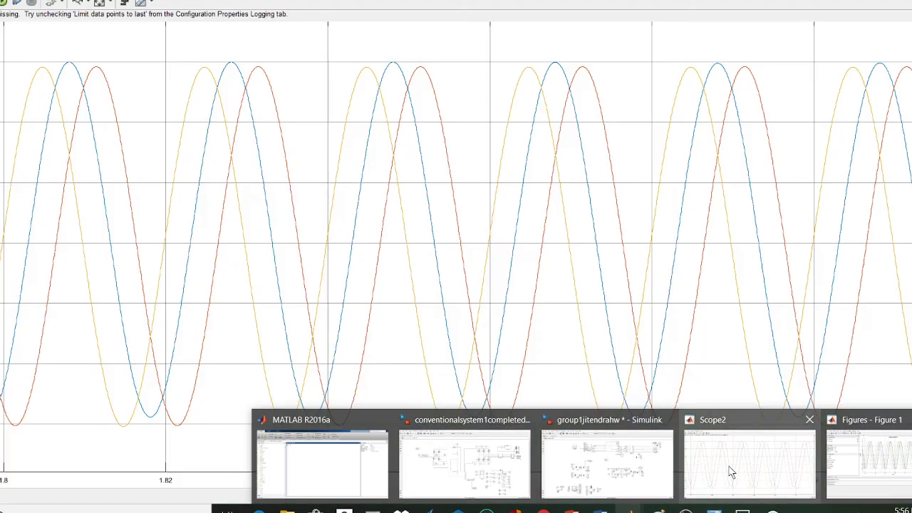
click(732, 472)
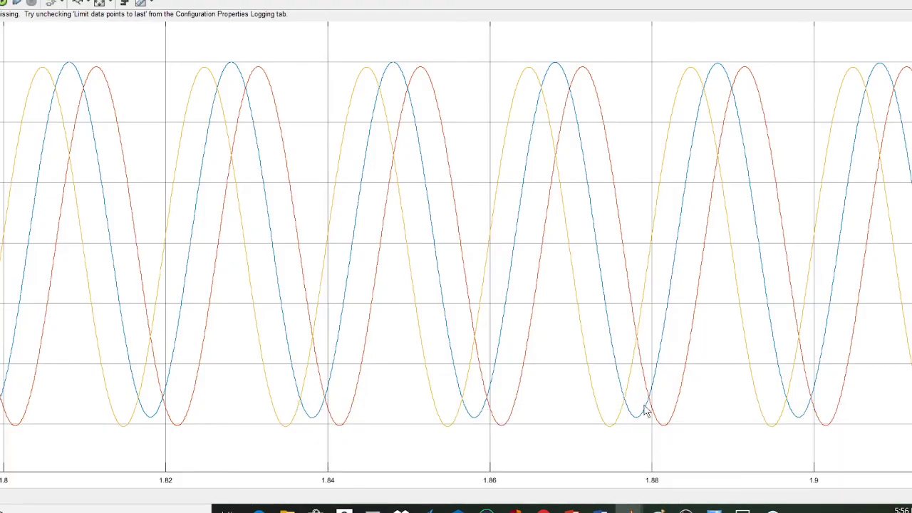